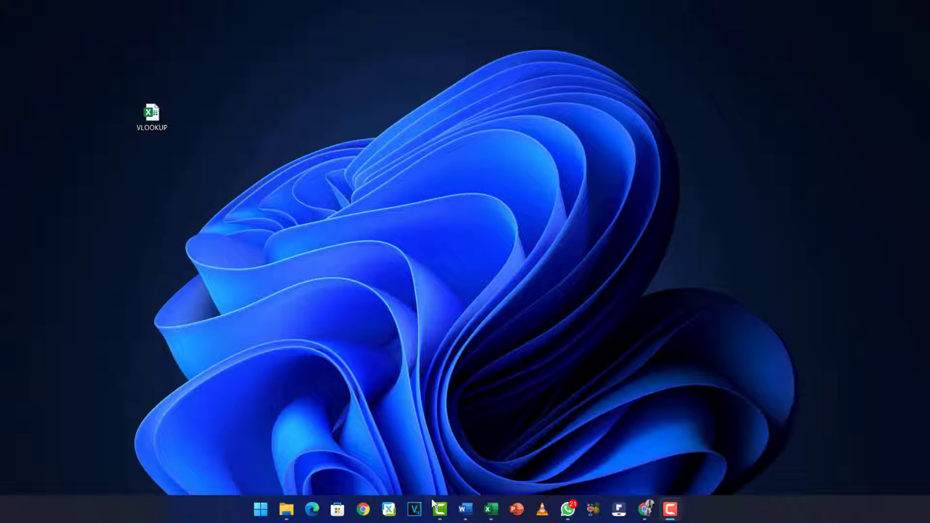
Step: Switch to the VLOOKUP workbook in Excel and look through the contact table from start to end
left_click(491, 508)
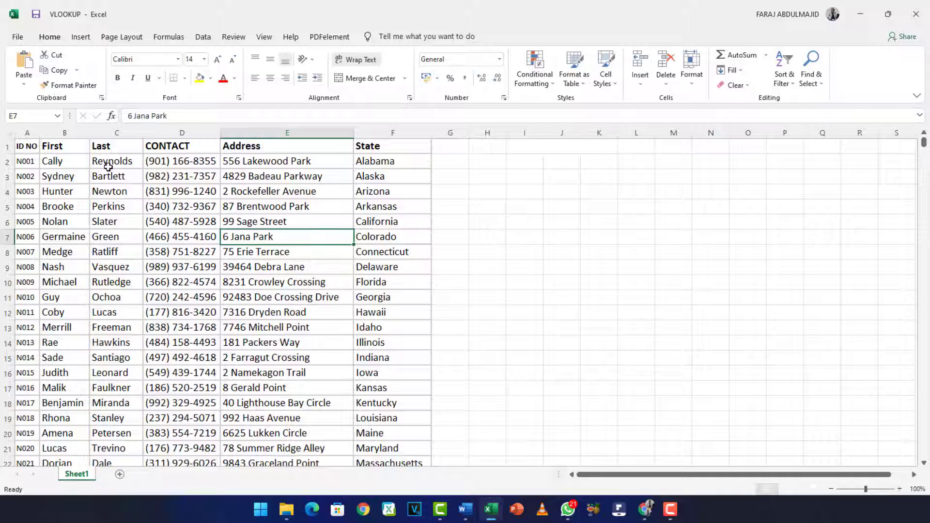
scroll(105, 189, "down", 7)
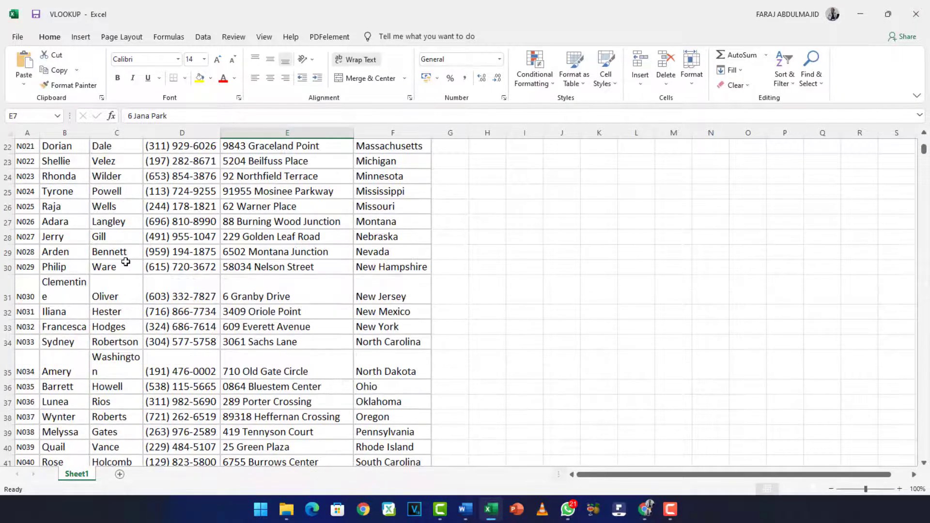
scroll(125, 263, "down", 3)
scroll(126, 251, "up", 10)
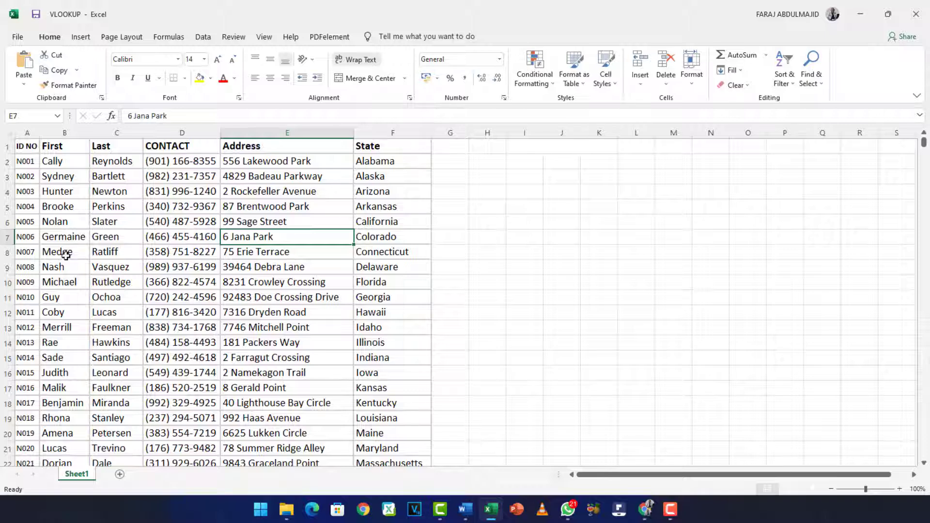
left_click(27, 270)
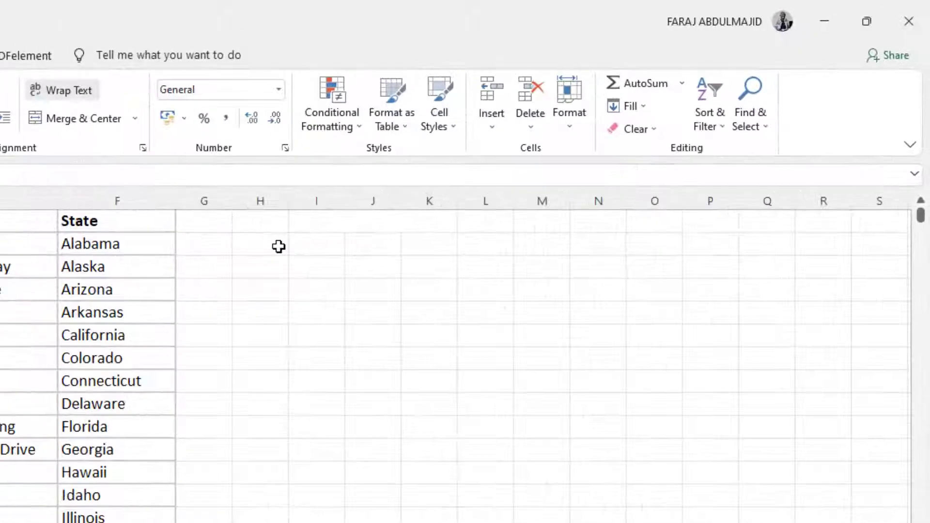
Step: Enter the labels ID NO in cell H2 and FIRST NAME in cell H3
left_click(499, 162)
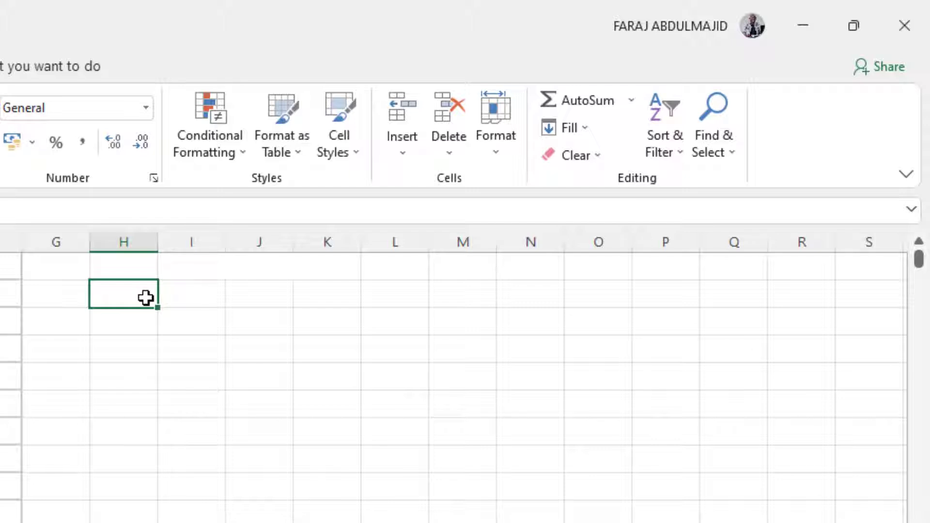
type("ID NO")
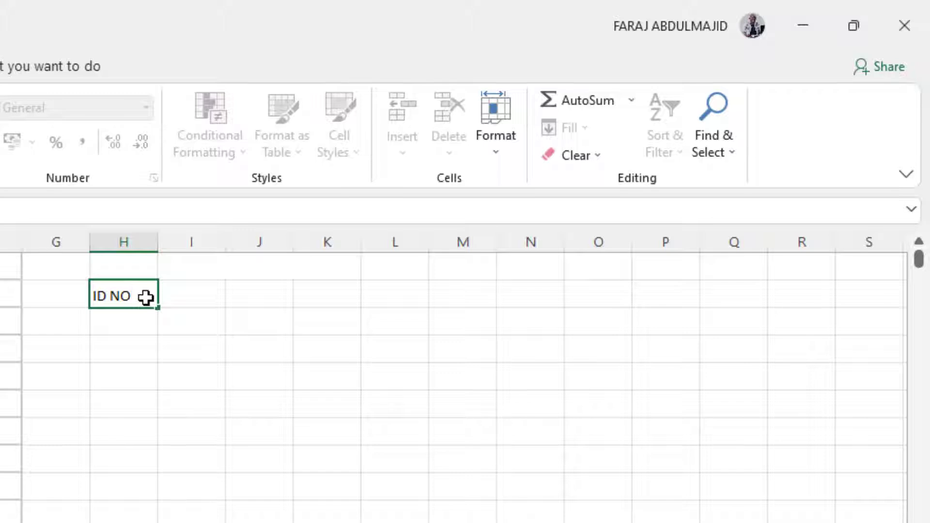
key("Return")
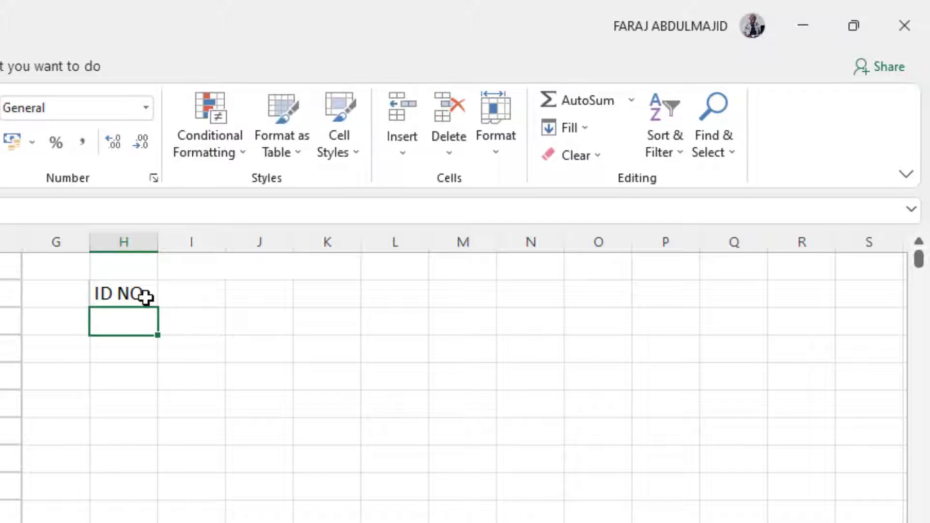
type("F")
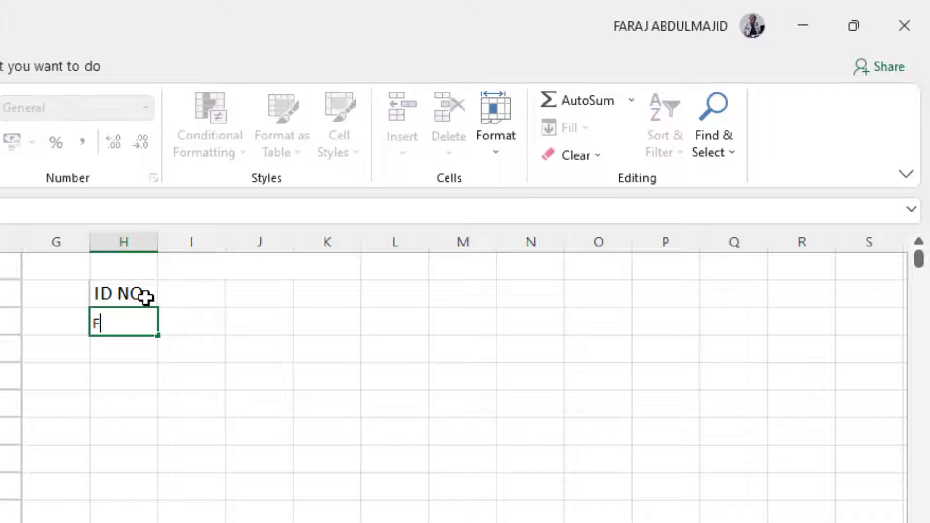
type("IRST NAME")
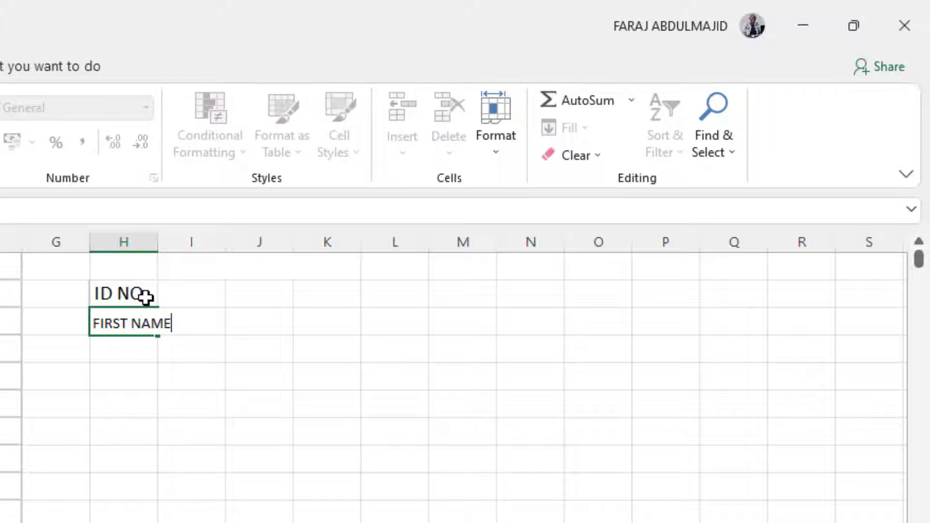
Step: Widen column H so that the FIRST NAME label fits on one line
left_click(164, 241)
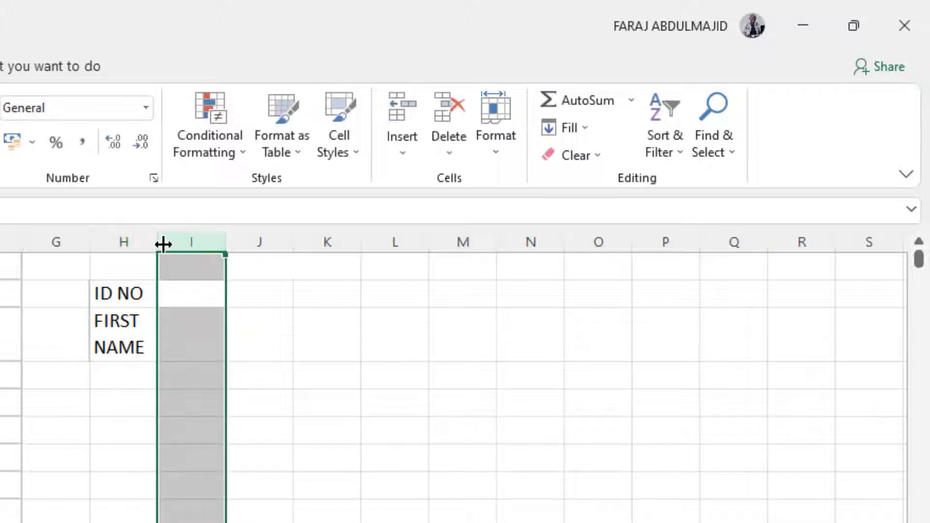
double_click(163, 240)
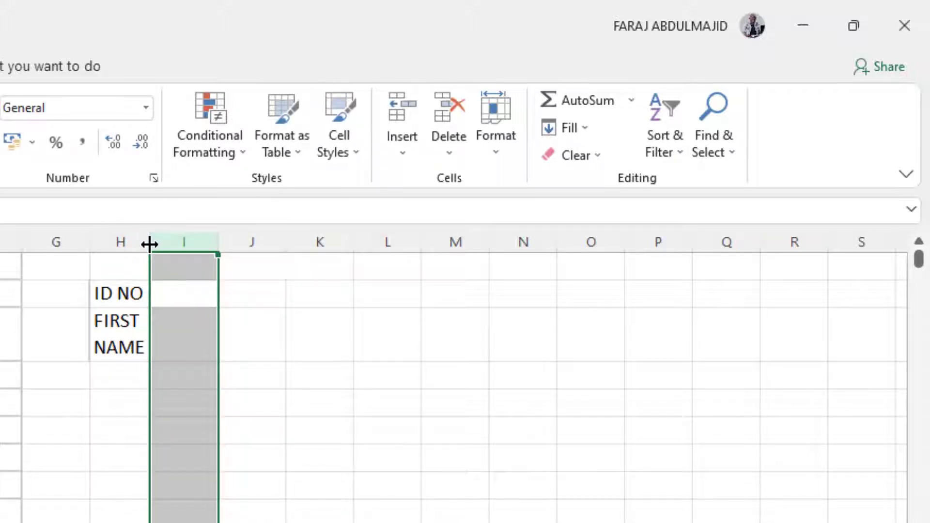
left_click_drag(150, 244, 203, 245)
left_click(374, 366)
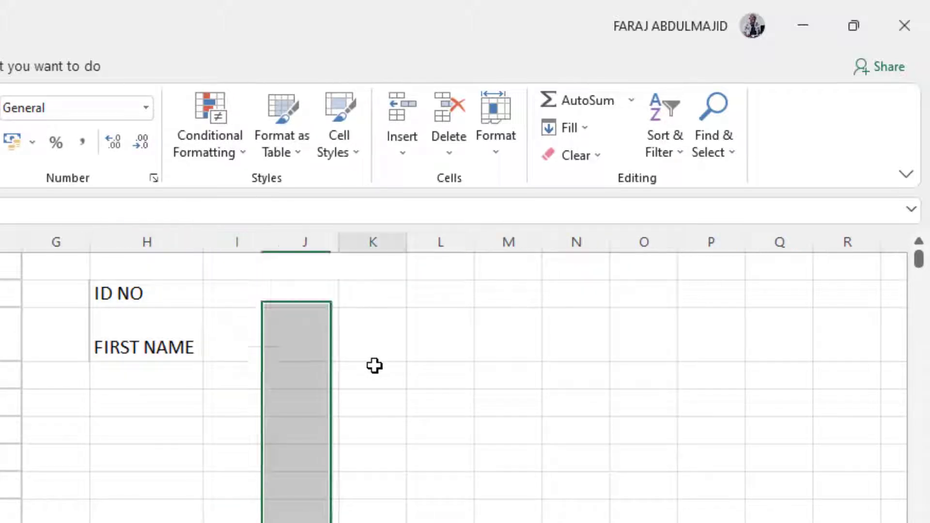
left_click(152, 293)
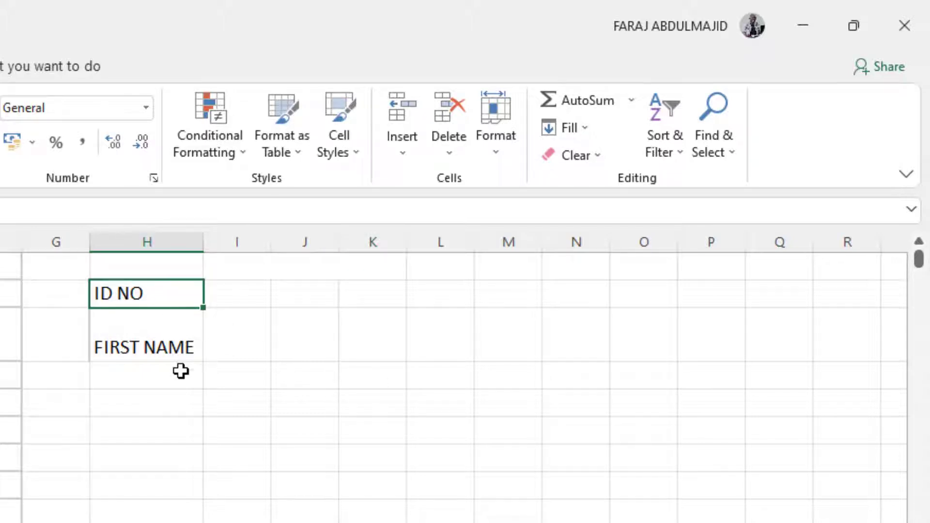
left_click(166, 342)
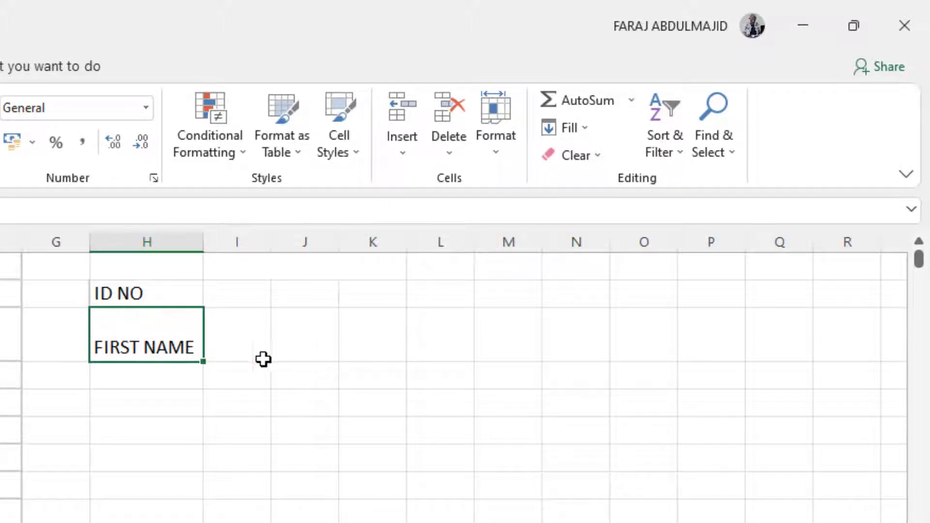
Step: Enter the ID number from row 3 of the table in cell I2 as the value to look up
left_click(258, 293)
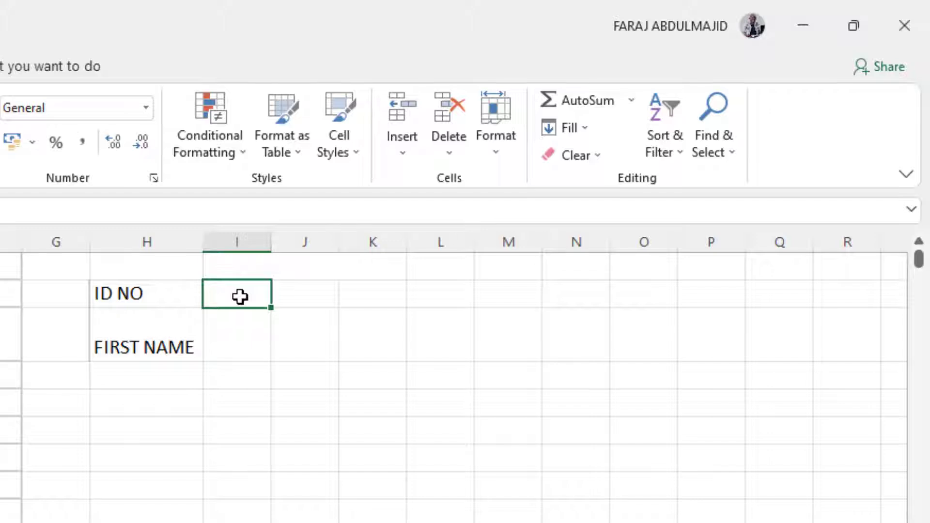
type("NO01")
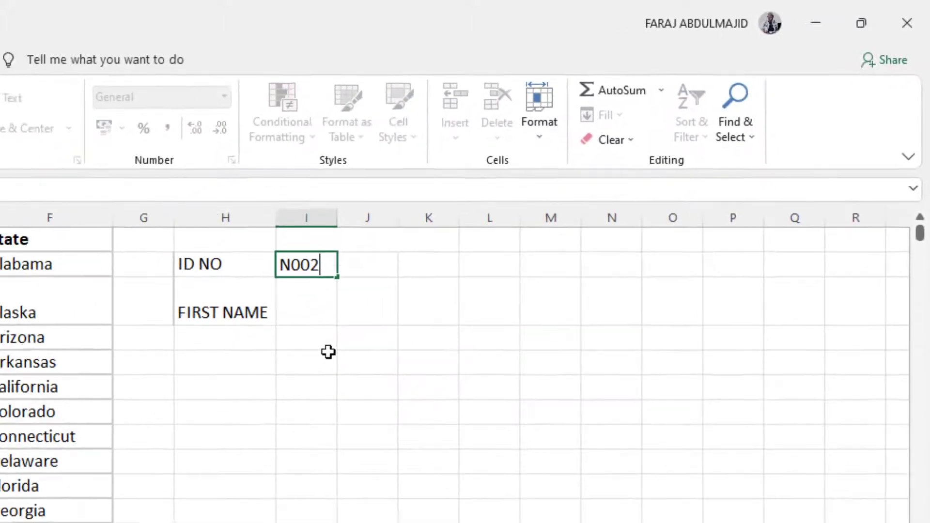
left_click(261, 396)
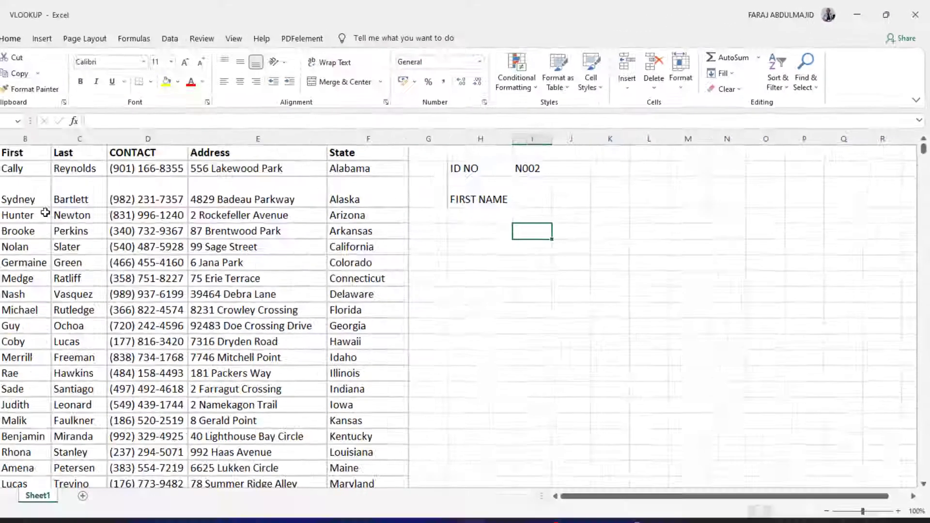
left_click(26, 190)
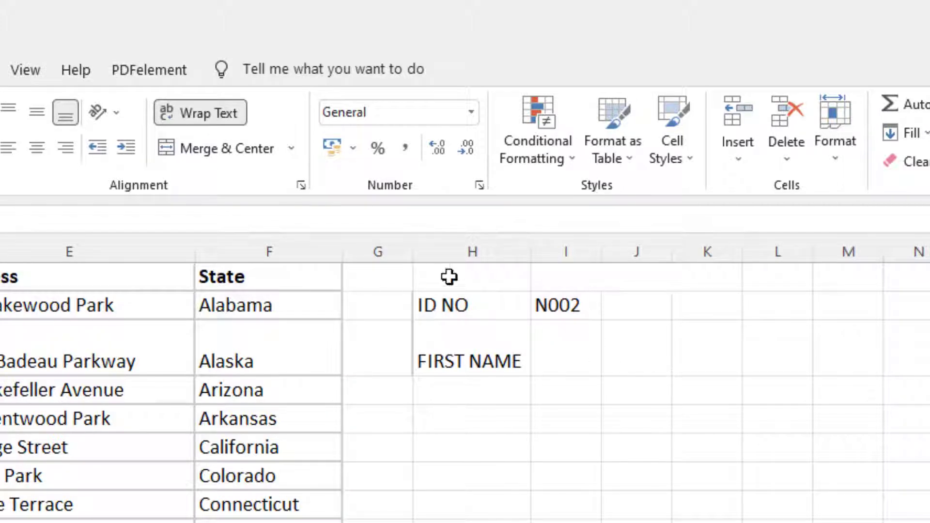
double_click(586, 304)
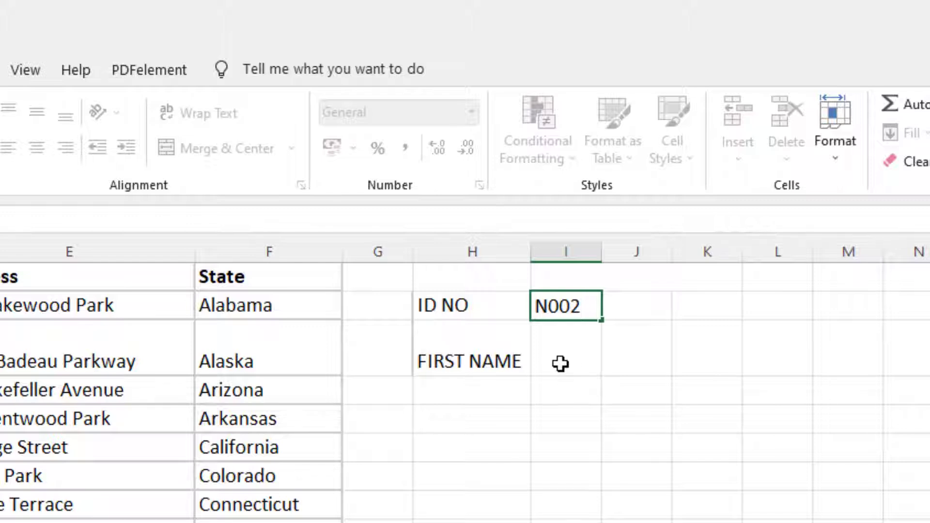
left_click(581, 339)
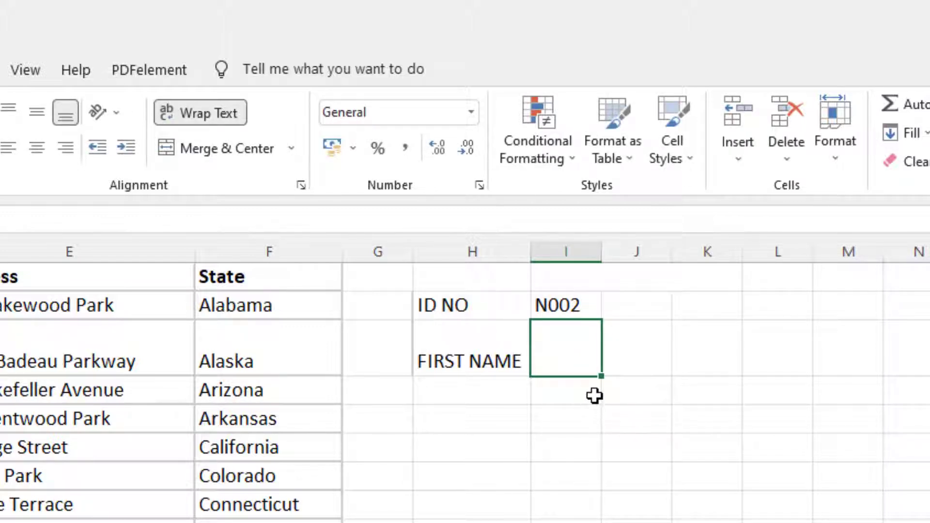
left_click(712, 392)
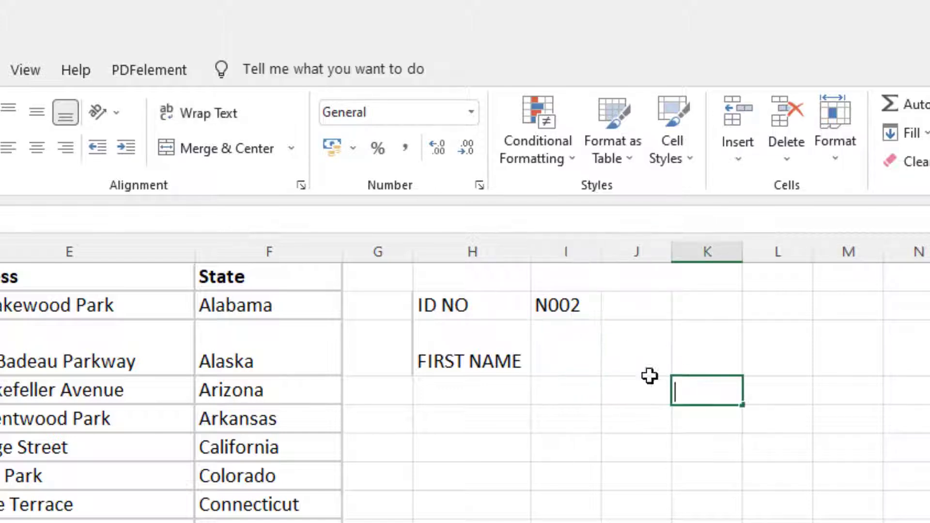
double_click(560, 362)
key("Escape")
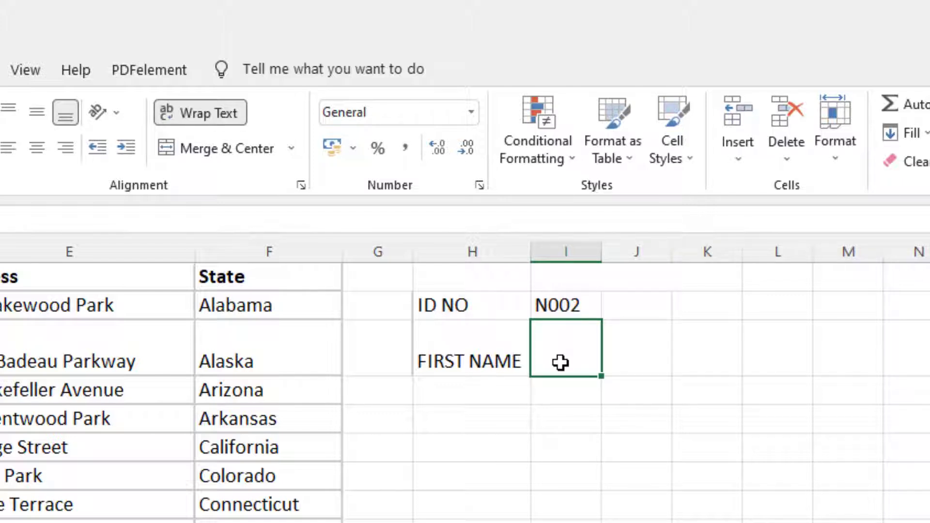
type("=")
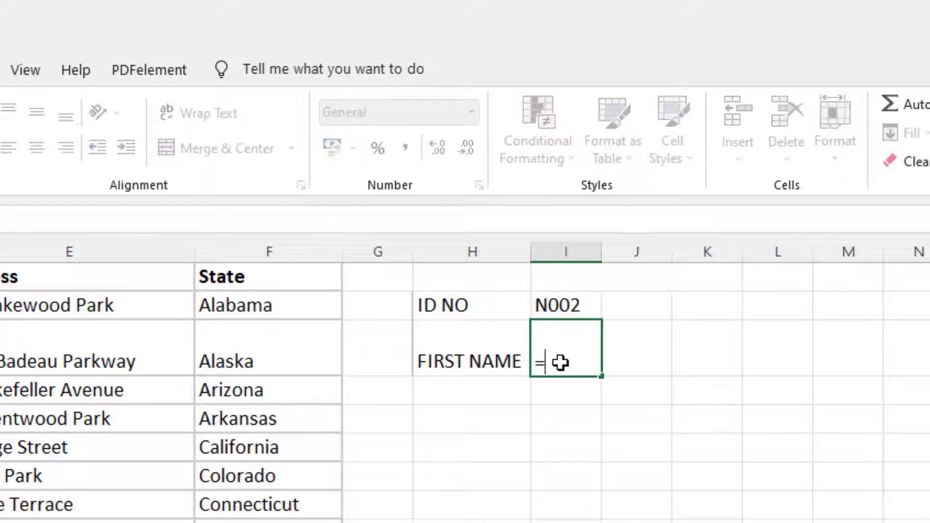
type("V")
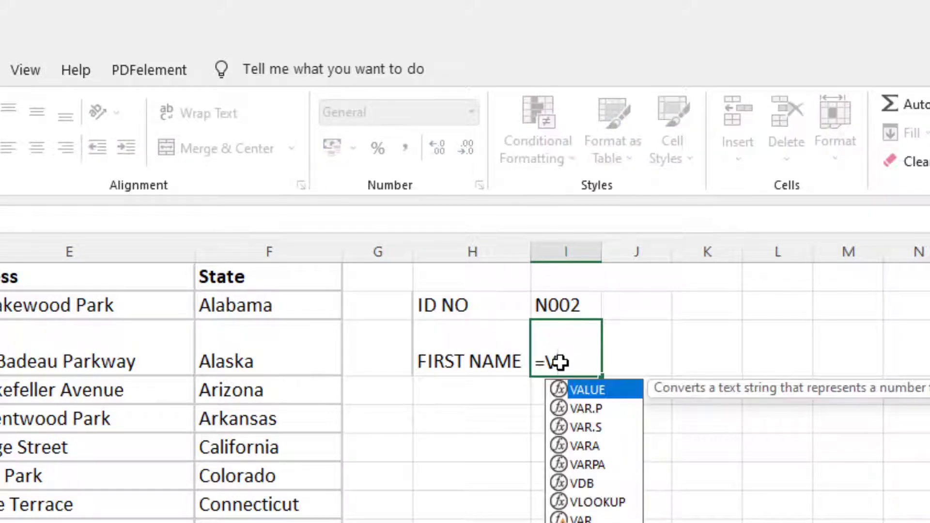
type("L")
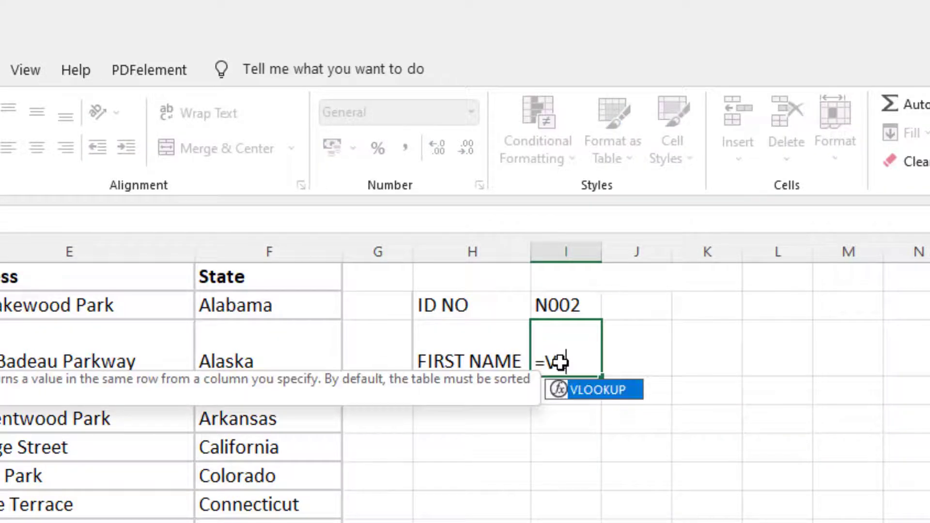
double_click(612, 388)
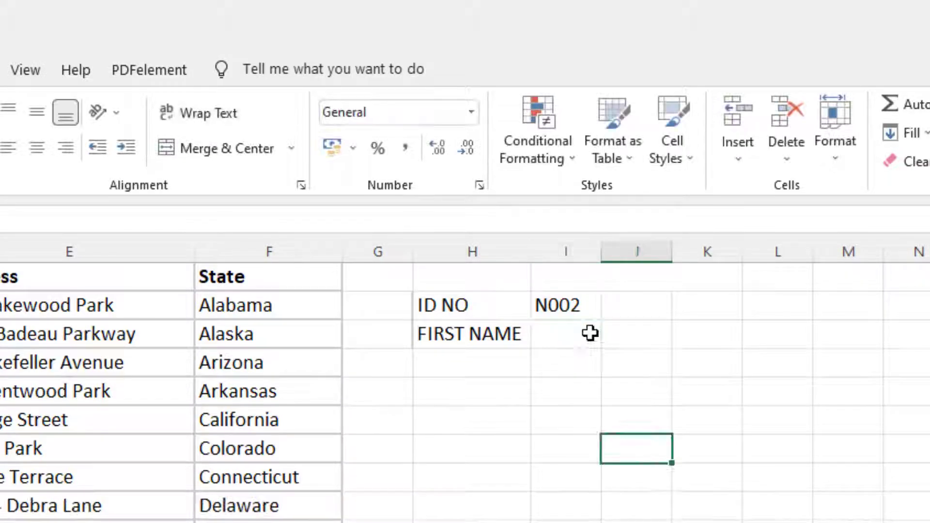
Step: Widen column I to make room for a formula and start a VLOOKUP in I3 with I2 as the lookup value
left_click(590, 333)
left_click_drag(602, 252, 735, 252)
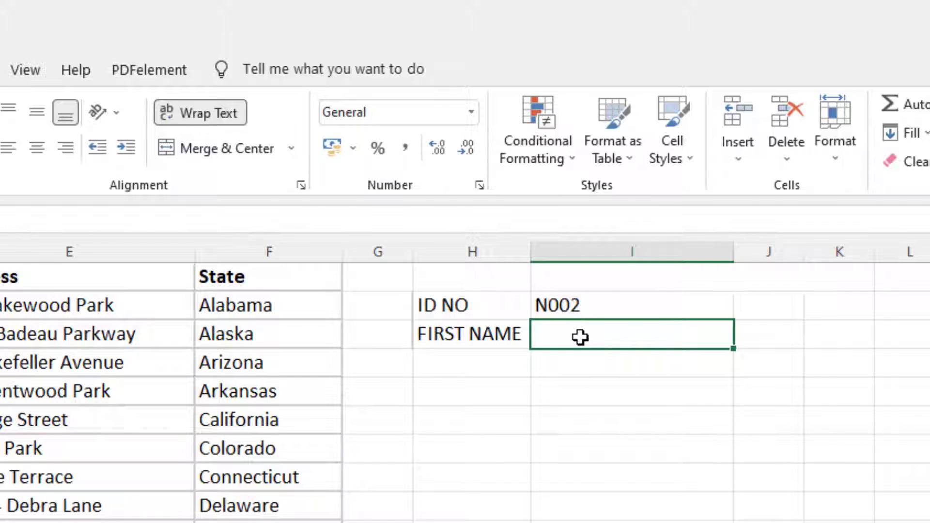
type("=")
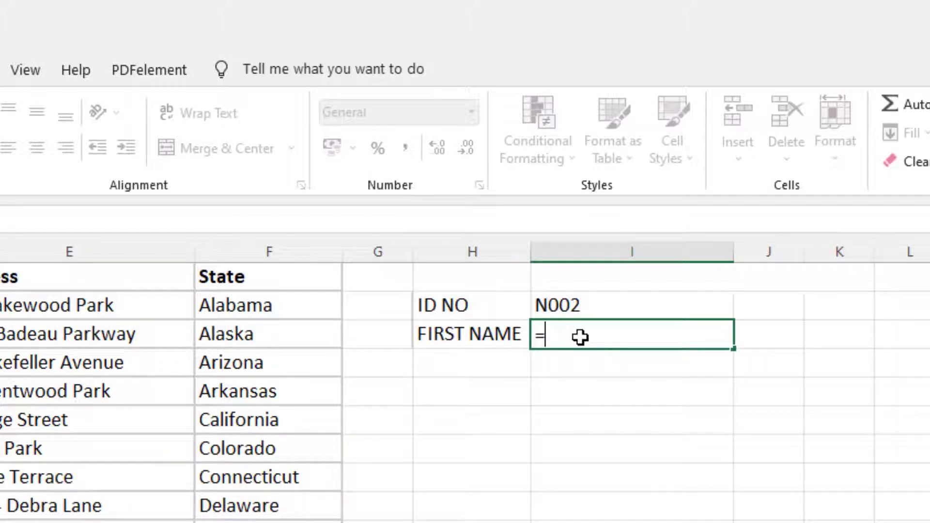
type("VL")
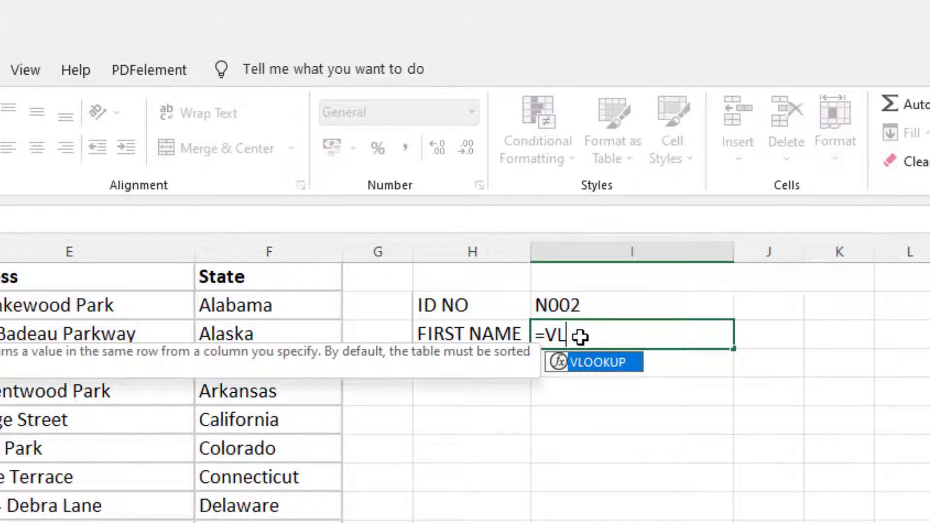
double_click(604, 363)
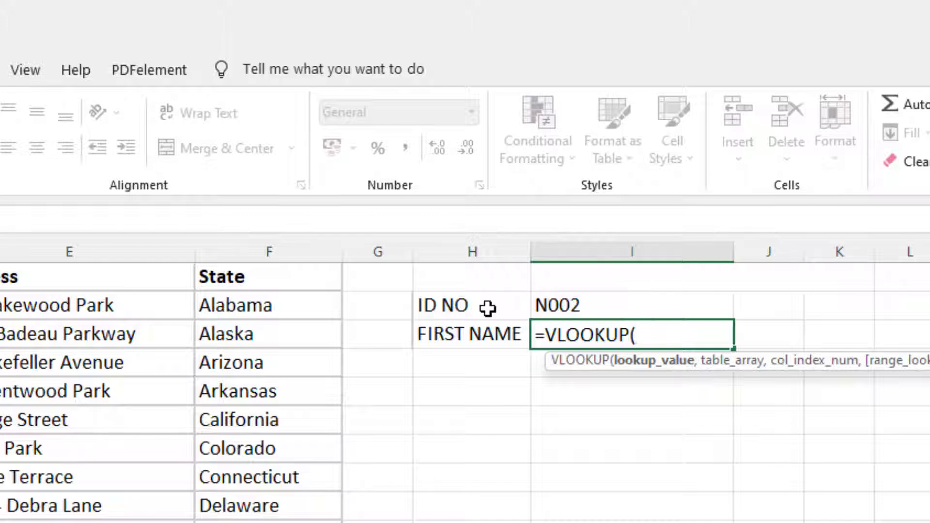
left_click(586, 304)
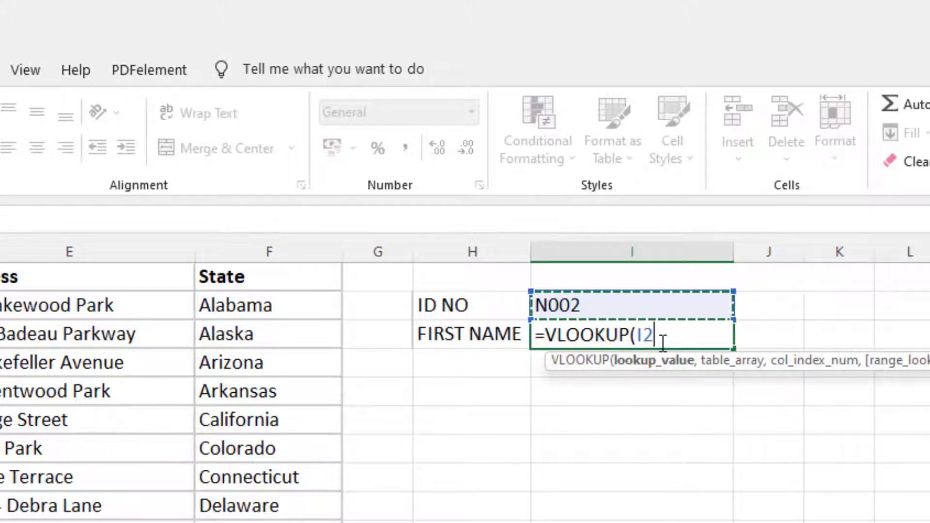
Step: Complete the VLOOKUP in I3 with columns A:B as the table array, column index 2 and FALSE for an exact match
type(",")
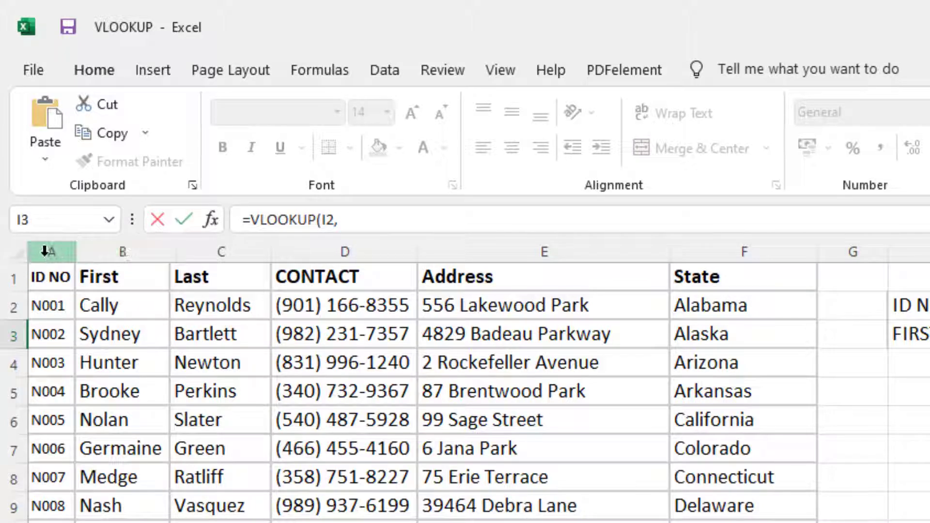
left_click_drag(46, 250, 118, 248)
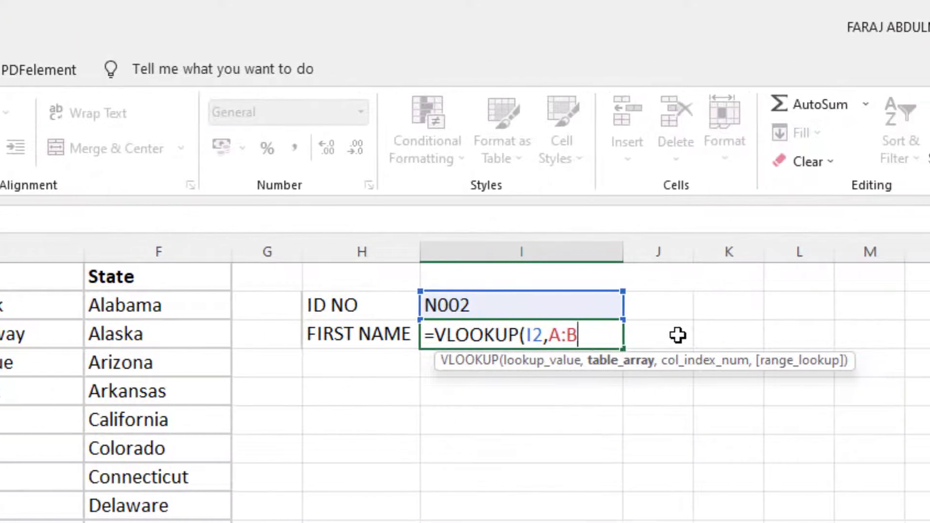
type(",")
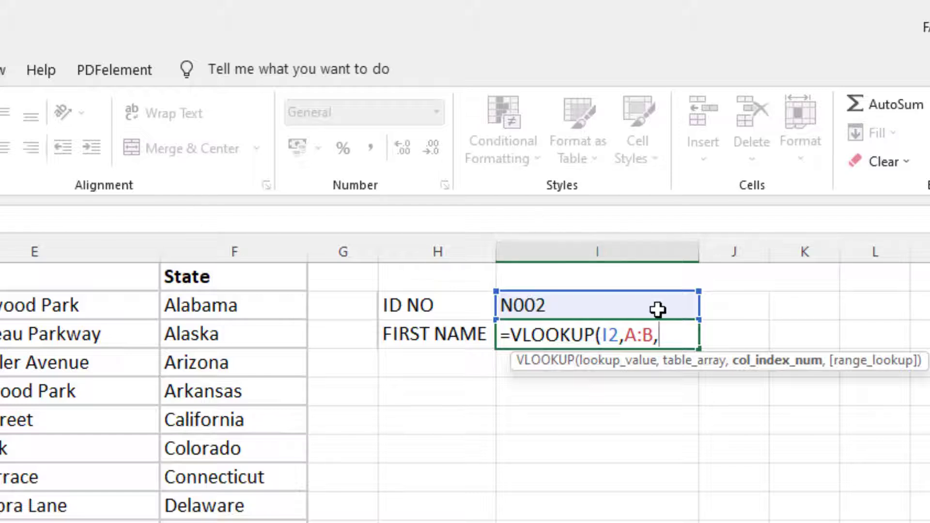
type("2,")
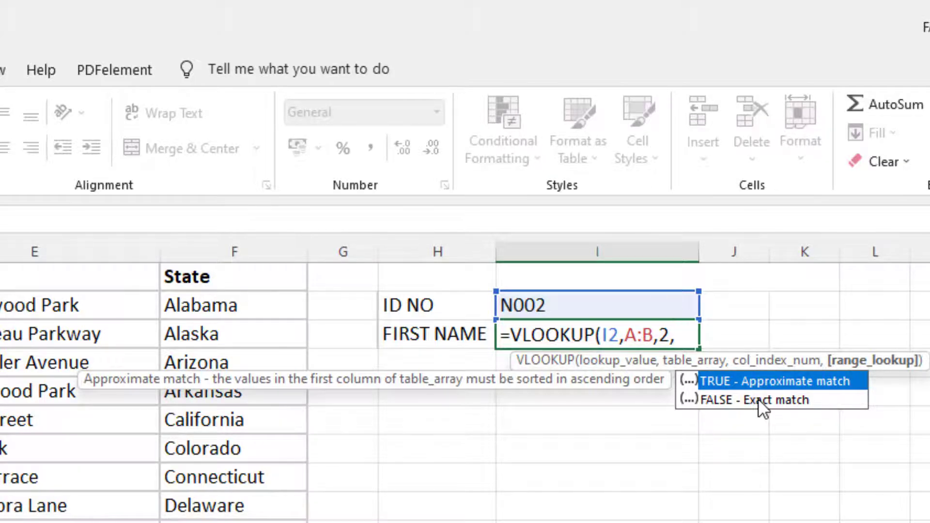
double_click(728, 399)
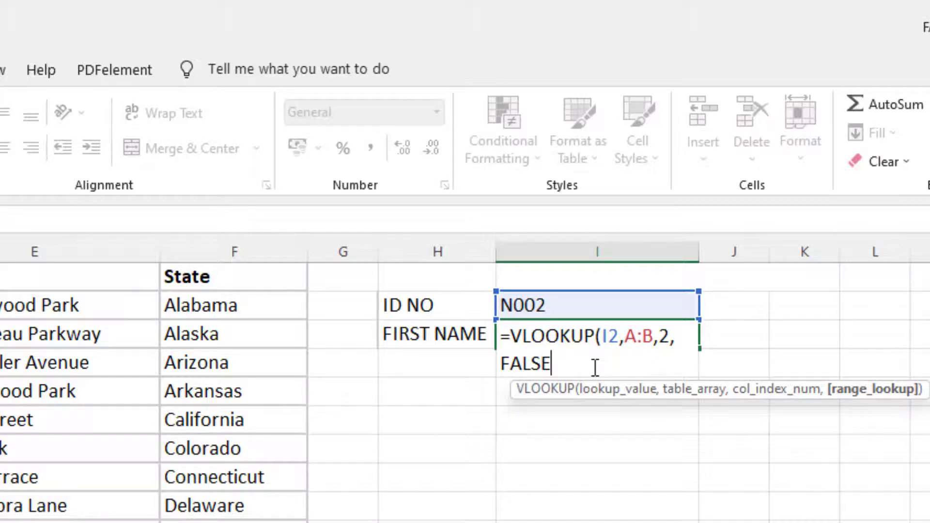
type(")")
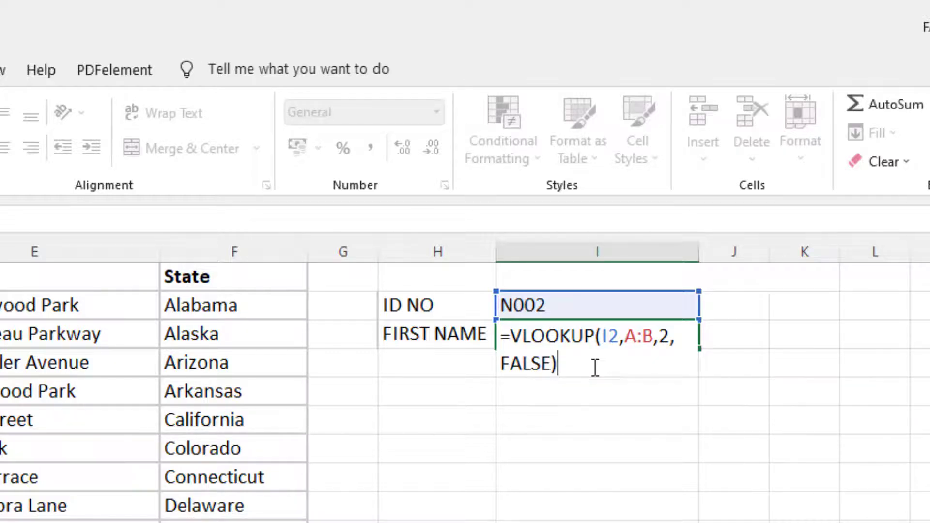
key("Return")
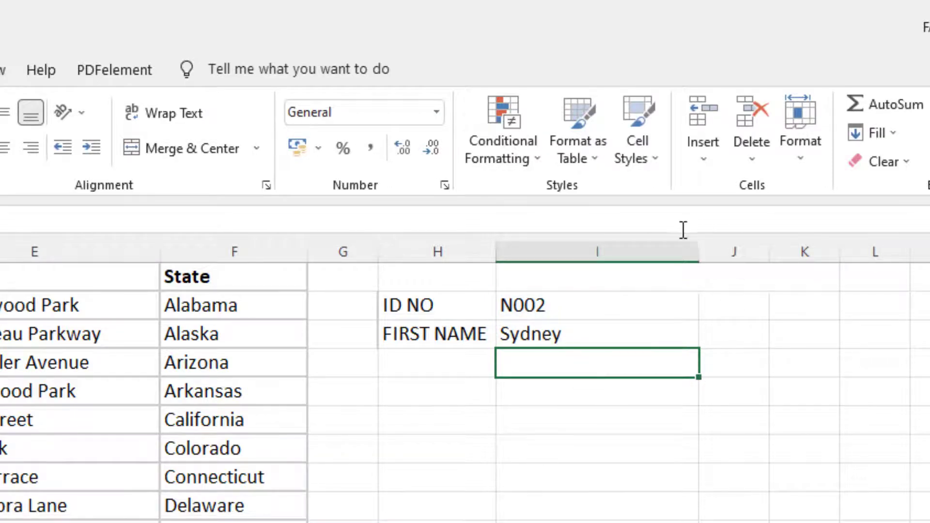
Step: Widen column I a little more and check the lookup ID in I2 and the formula result in I3
left_click_drag(700, 252, 732, 250)
left_click(565, 334)
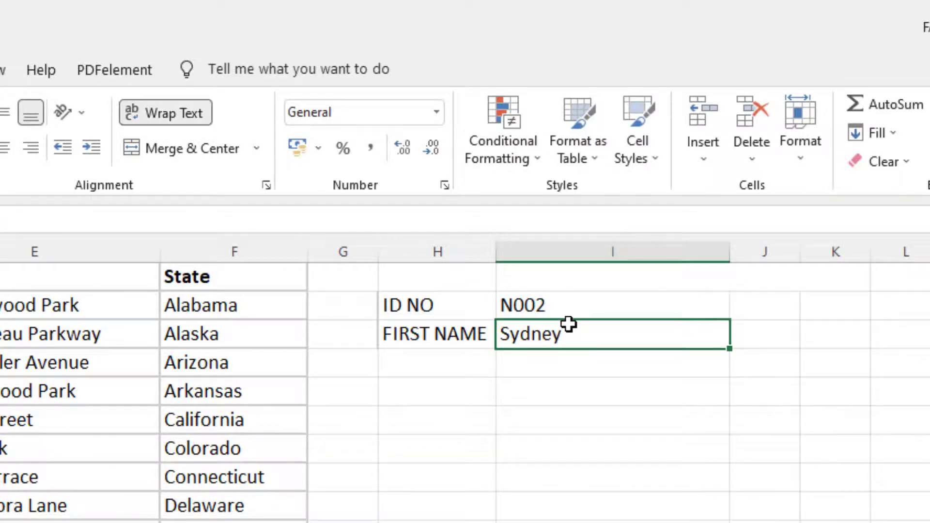
left_click(554, 303)
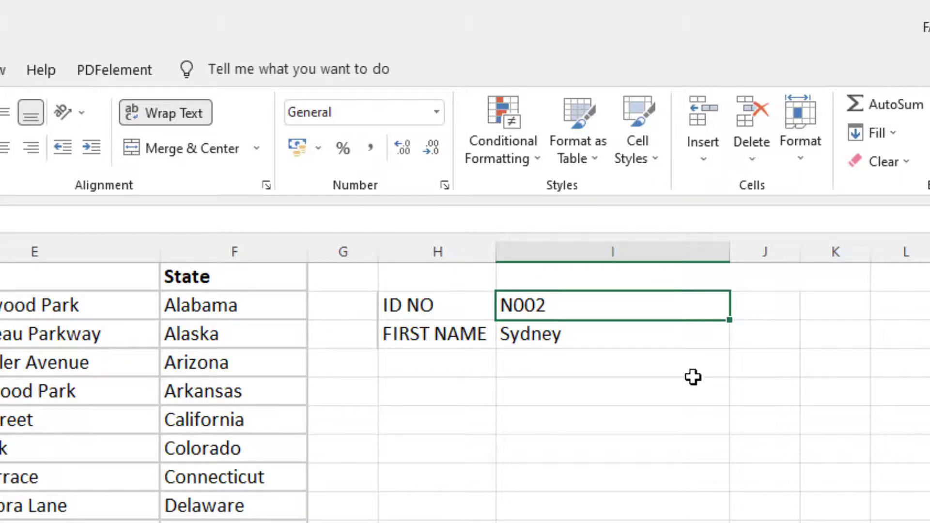
left_click(567, 334)
Step: Test the formula by changing the lookup ID in I2 to the table's 25th ID number
left_click(572, 303)
double_click(572, 303)
key("BackSpace")
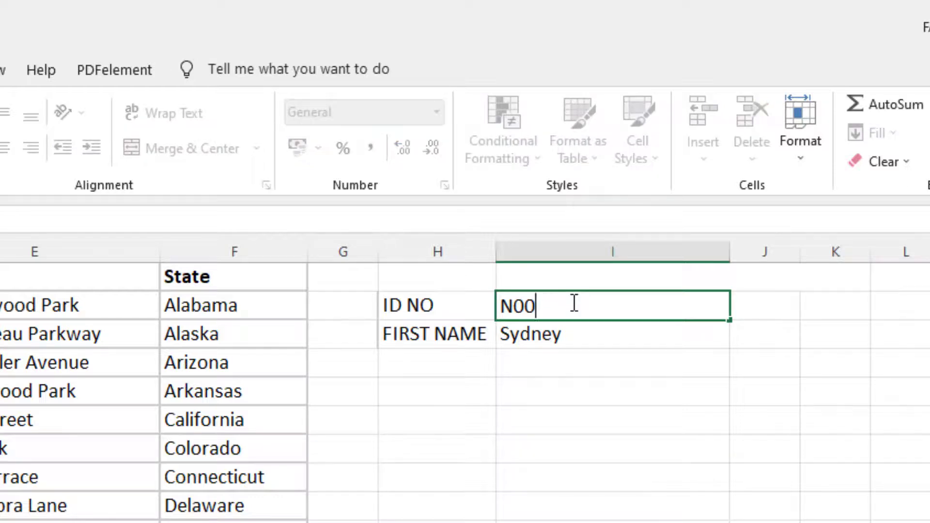
key("BackSpace")
type("25")
key("Return")
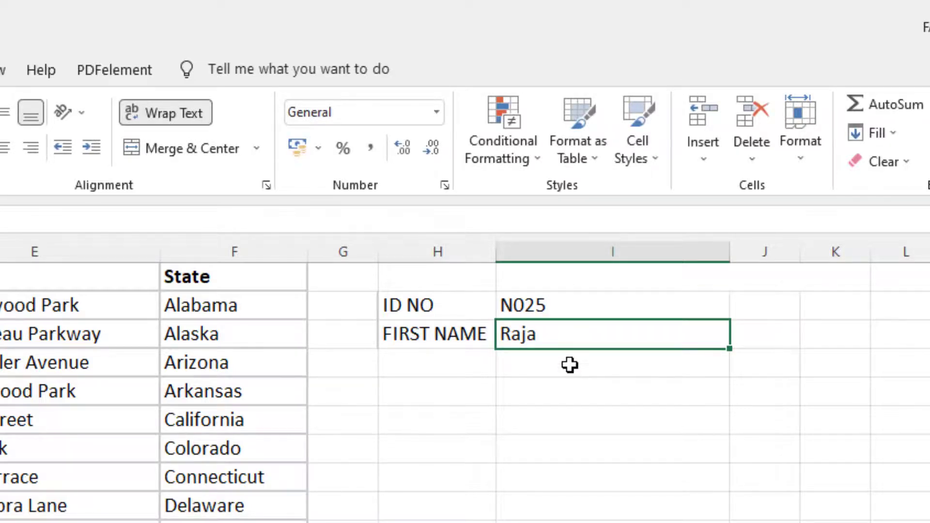
Step: Test the formula again by changing the lookup ID in I2 to the ID number from row 11 of the table
left_click(527, 385)
left_click(539, 332)
double_click(572, 300)
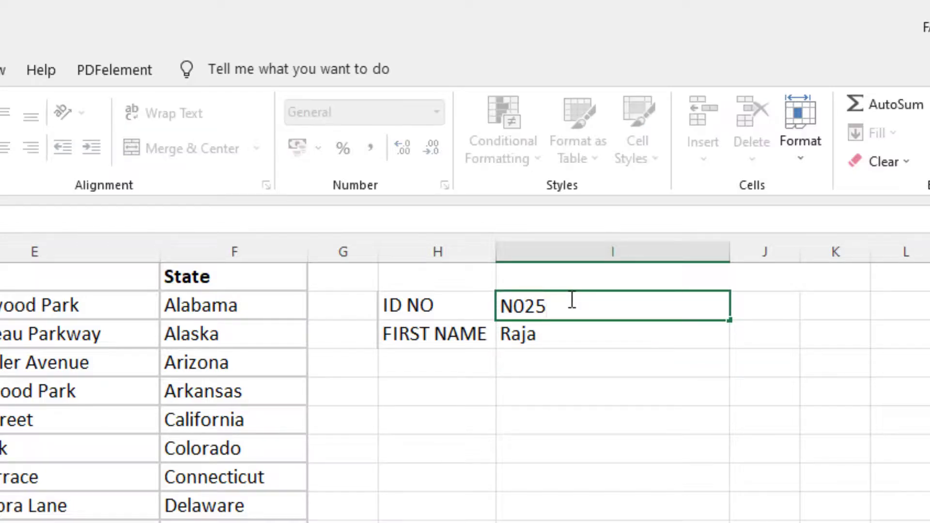
type("\\\\")
key("BackSpace")
key("BackSpace")
key("BackSpace")
key("BackSpace")
key("BackSpace")
type("010")
key("Return")
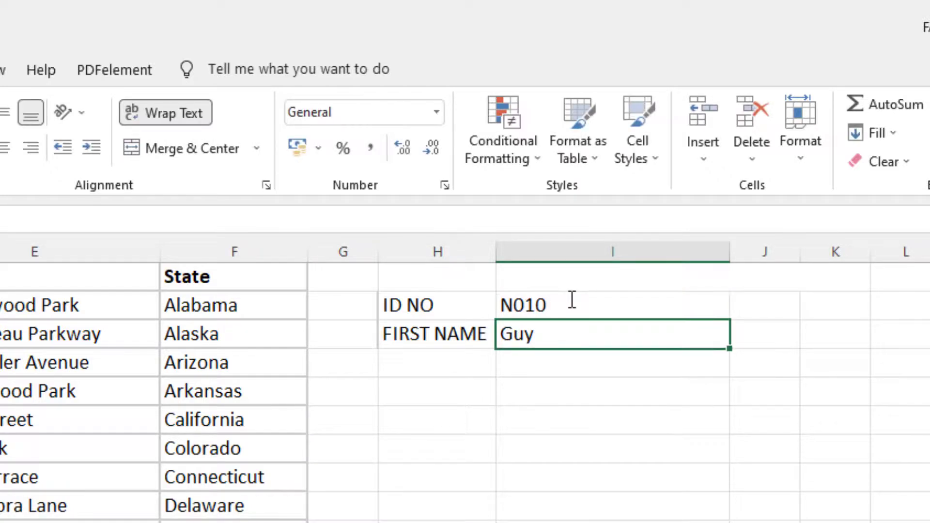
Step: Change the lookup ID in I2 to the ID number from row 6 of the table
left_click(565, 304)
double_click(567, 306)
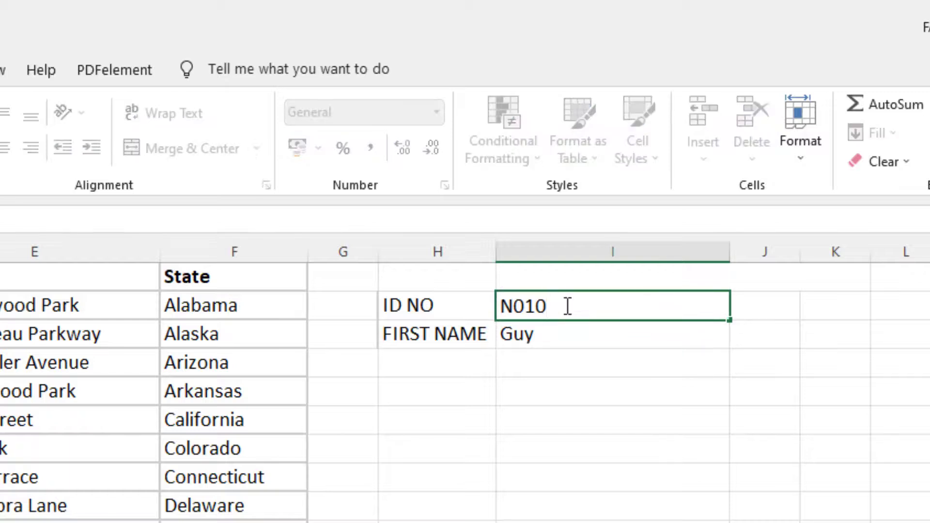
key("BackSpace")
key("BackSpace")
type("05")
key("Return")
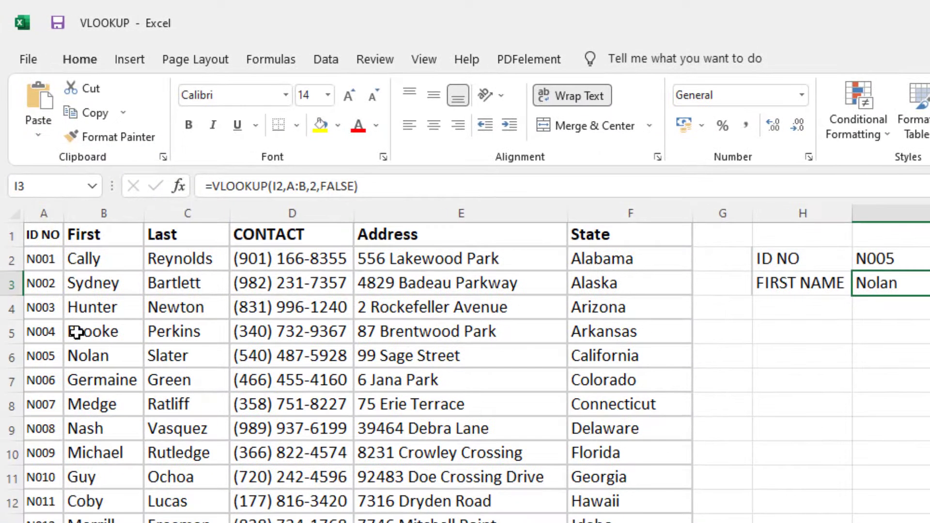
Step: Compare the ID and first name in row 6 of the table with the lookup values in I2 and I3
left_click(77, 357)
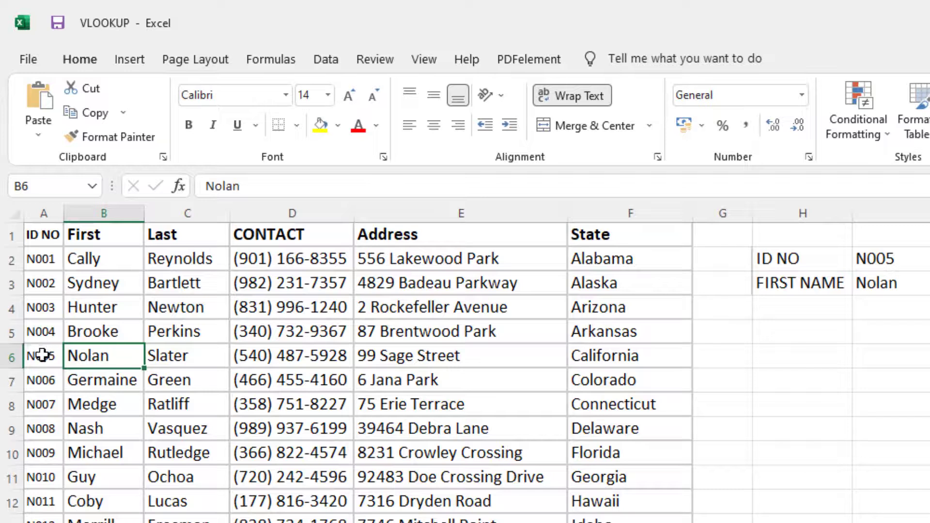
left_click_drag(42, 356, 92, 356)
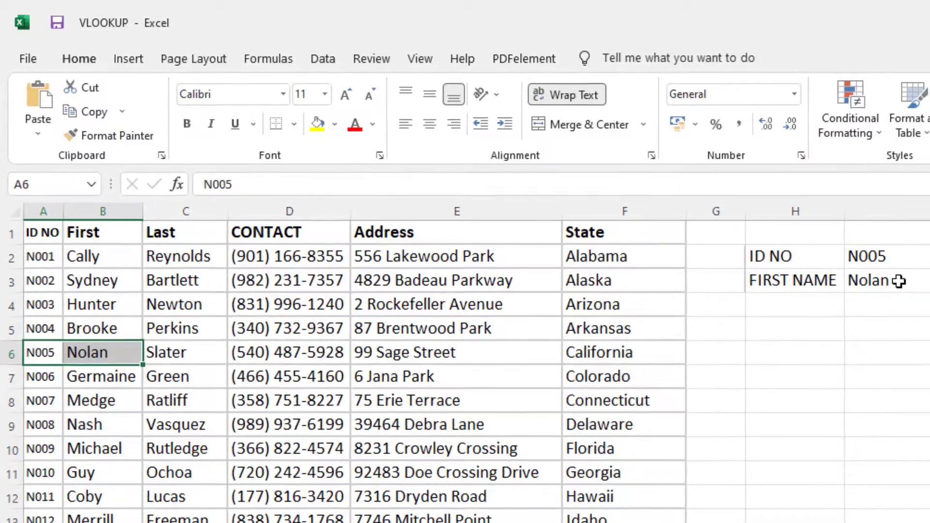
left_click(898, 280)
left_click(900, 257)
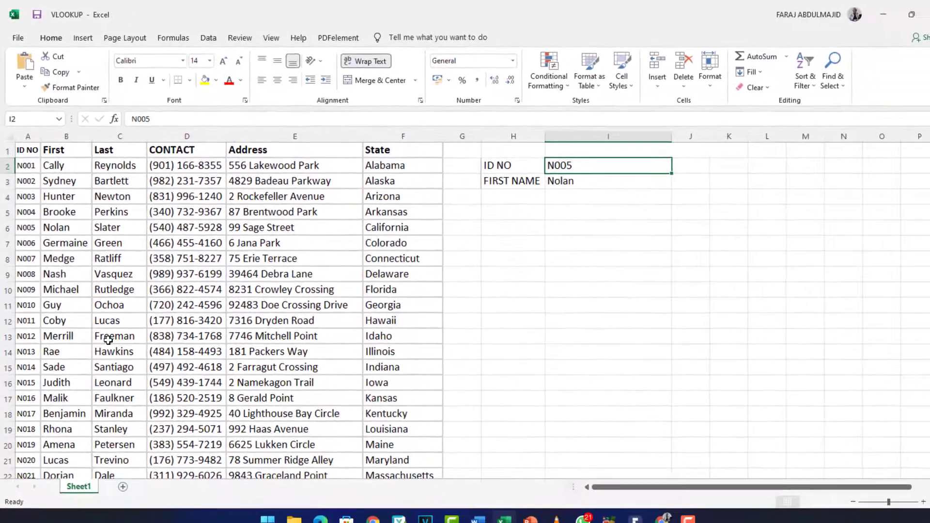
scroll(108, 339, "down", 6)
scroll(103, 324, "up", 6)
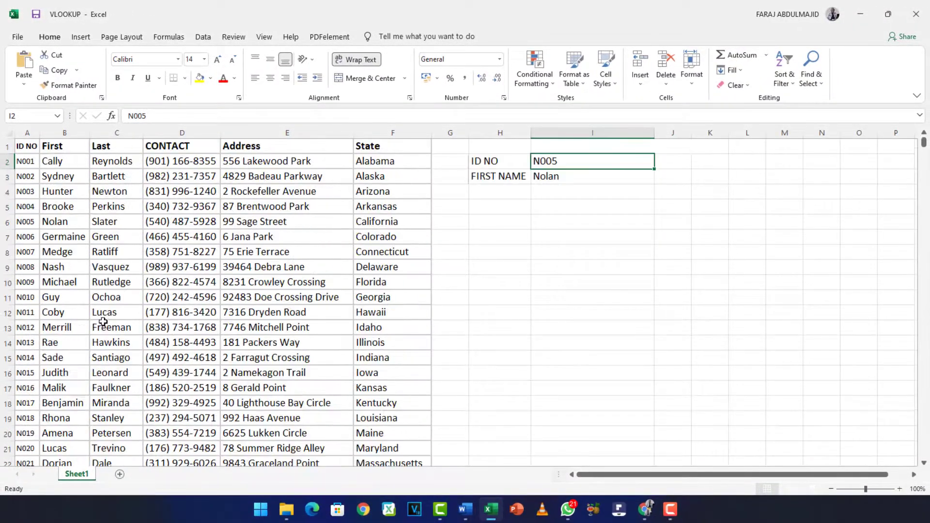